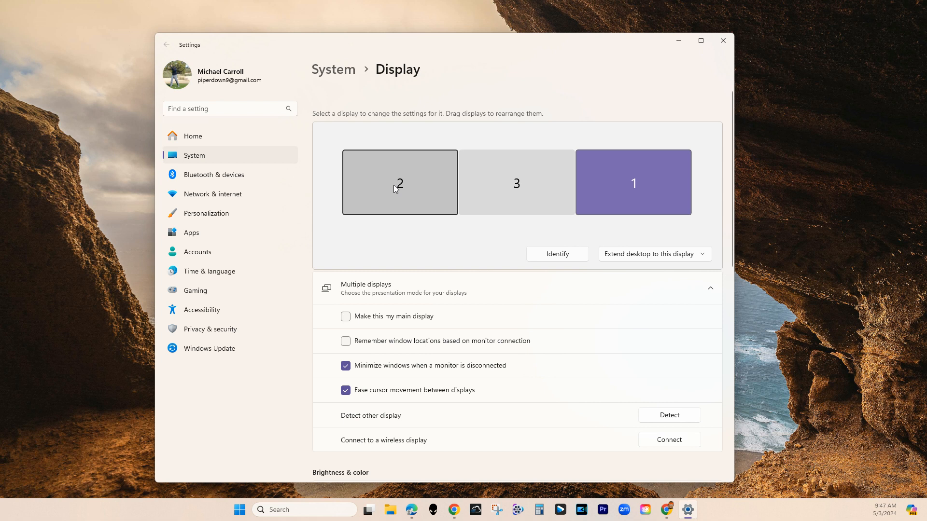
# Select displays 2, 3 and 1 in turn and identify the connected monitors by number.
pyautogui.click(388, 184)
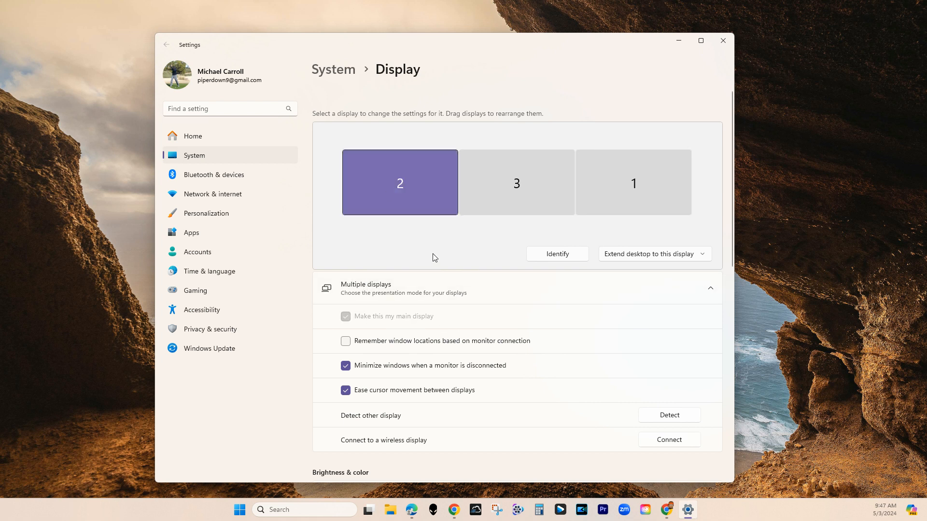
pyautogui.click(514, 193)
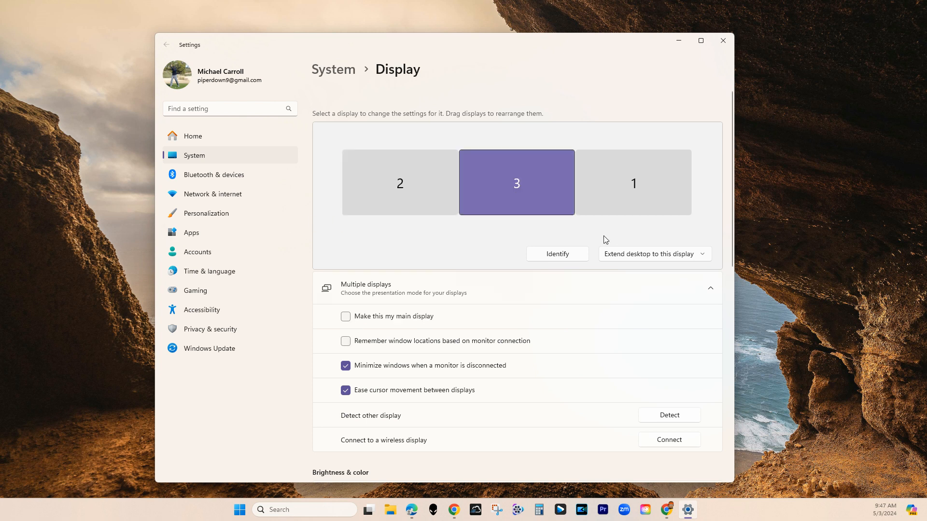
pyautogui.click(641, 192)
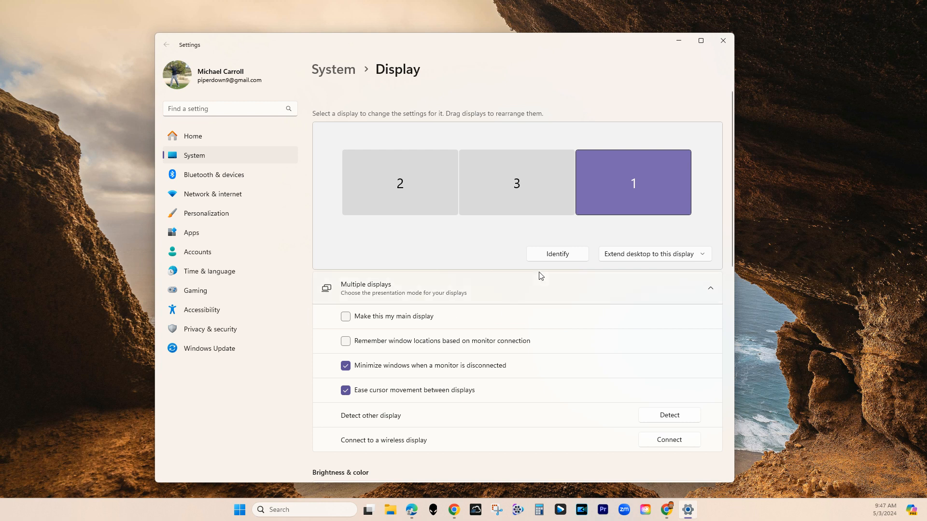
pyautogui.click(549, 260)
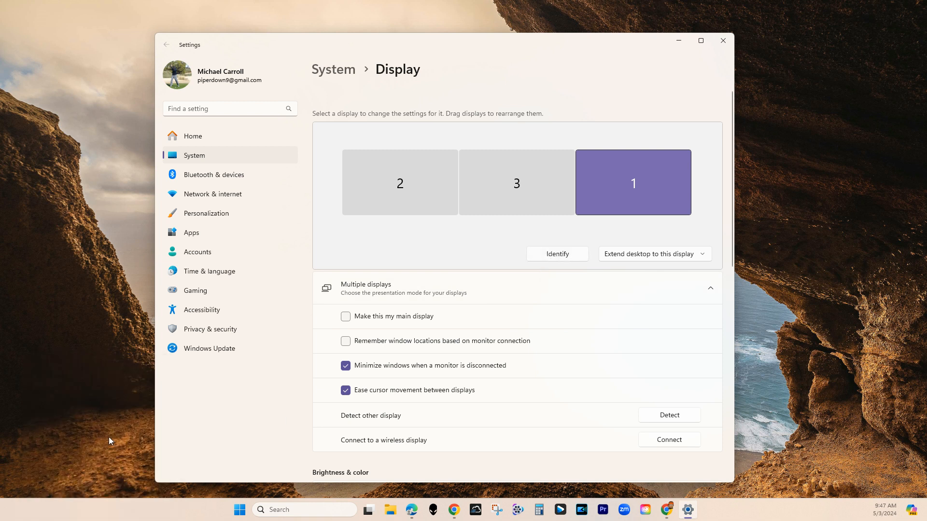
pyautogui.click(549, 260)
pyautogui.scroll(-1, 531, 355)
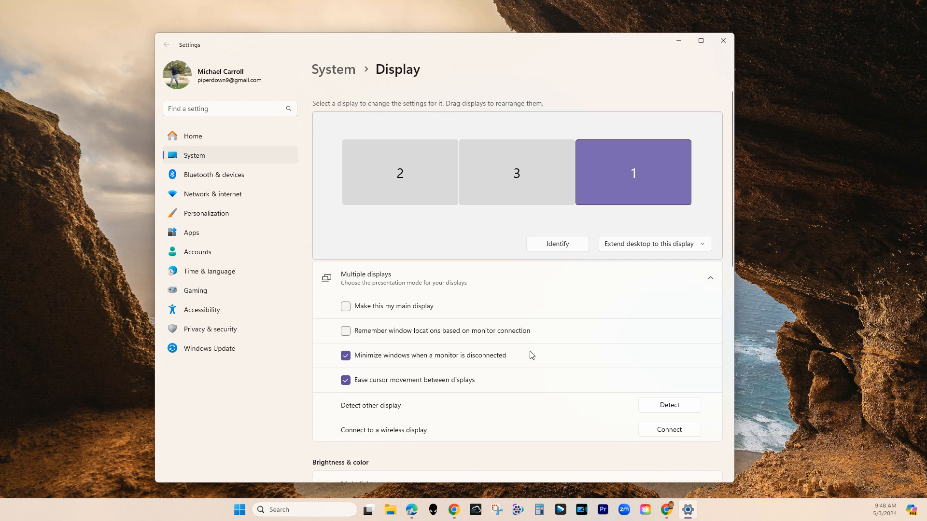
pyautogui.scroll(-2, 531, 354)
pyautogui.scroll(3, 530, 355)
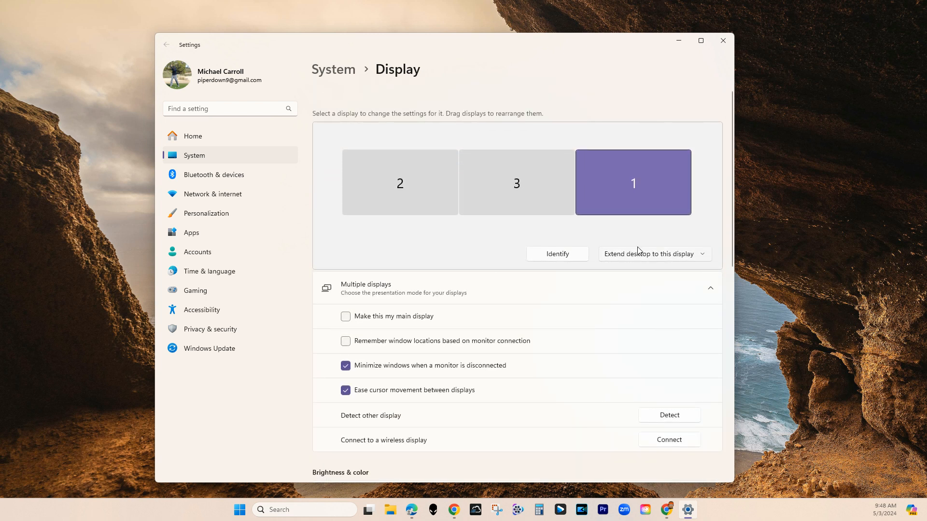
pyautogui.scroll(-8, 508, 385)
pyautogui.scroll(5, 512, 390)
pyautogui.scroll(4, 515, 390)
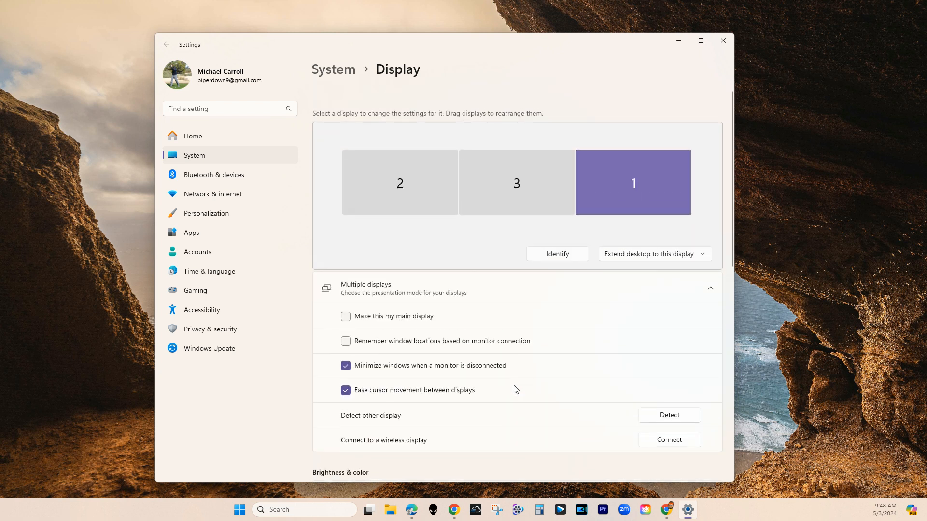
# Examine the duplicate and extend options offered for display 2 without changing its mode.
pyautogui.click(401, 209)
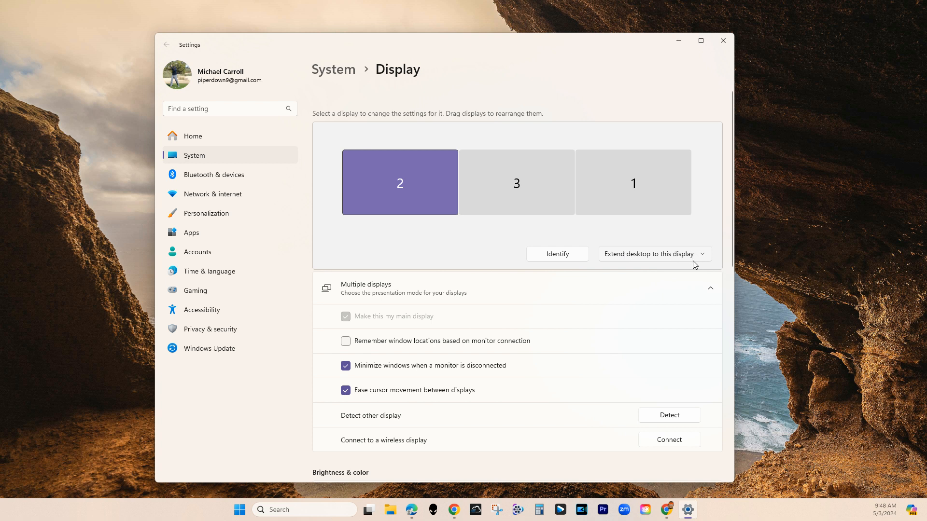
pyautogui.click(558, 201)
pyautogui.click(405, 193)
pyautogui.click(617, 254)
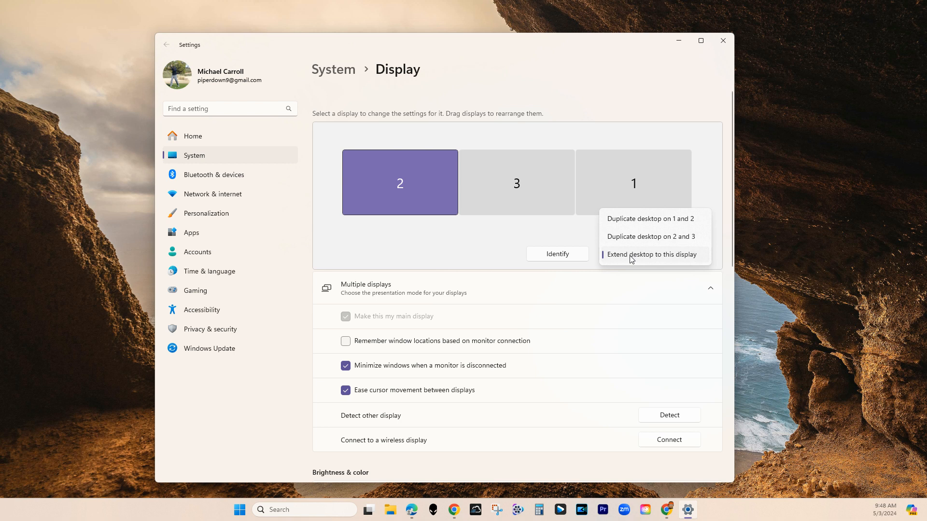
pyautogui.click(438, 242)
# Examine the duplicate, extend and disconnect options for displays 3 and 1 without changing their modes.
pyautogui.click(506, 193)
pyautogui.click(663, 258)
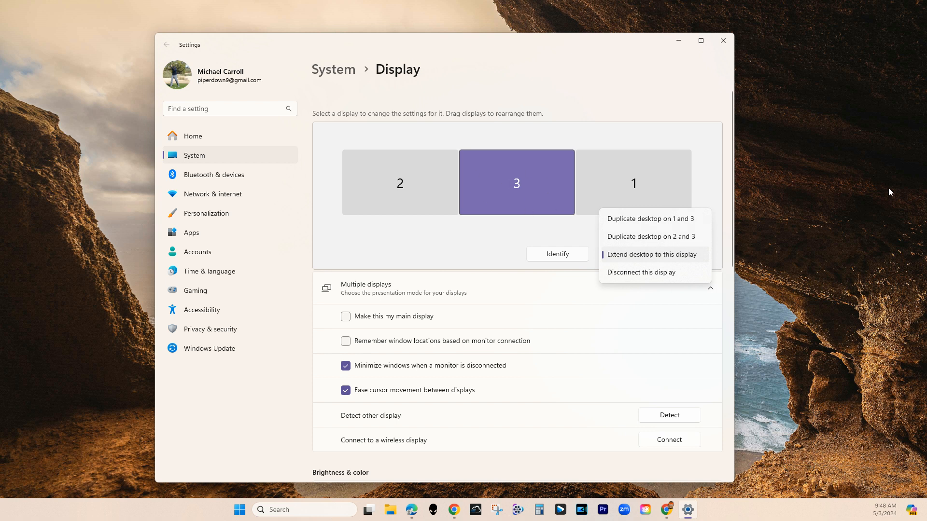
pyautogui.click(571, 297)
pyautogui.click(619, 193)
pyautogui.click(650, 260)
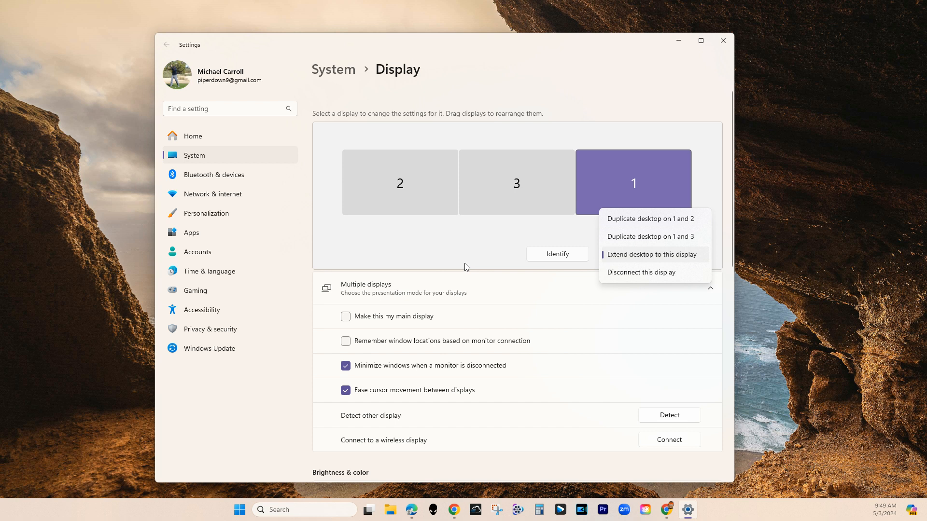
pyautogui.click(457, 252)
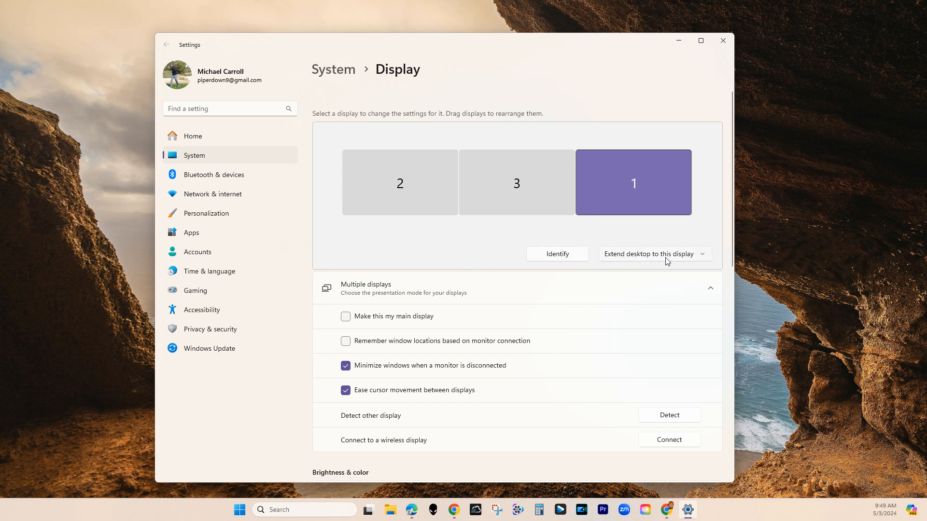
pyautogui.scroll(-2, 628, 363)
pyautogui.scroll(2, 628, 363)
pyautogui.scroll(-2, 606, 399)
pyautogui.scroll(2, 606, 399)
pyautogui.scroll(-8, 518, 462)
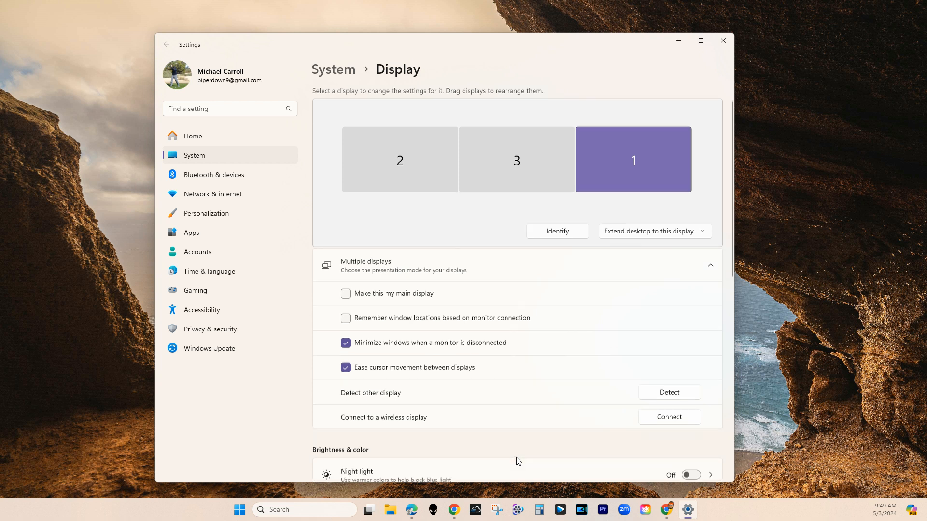
pyautogui.scroll(10, 488, 345)
# Close the display settings, open the taskbar settings and expand the taskbar behaviors.
pyautogui.click(723, 42)
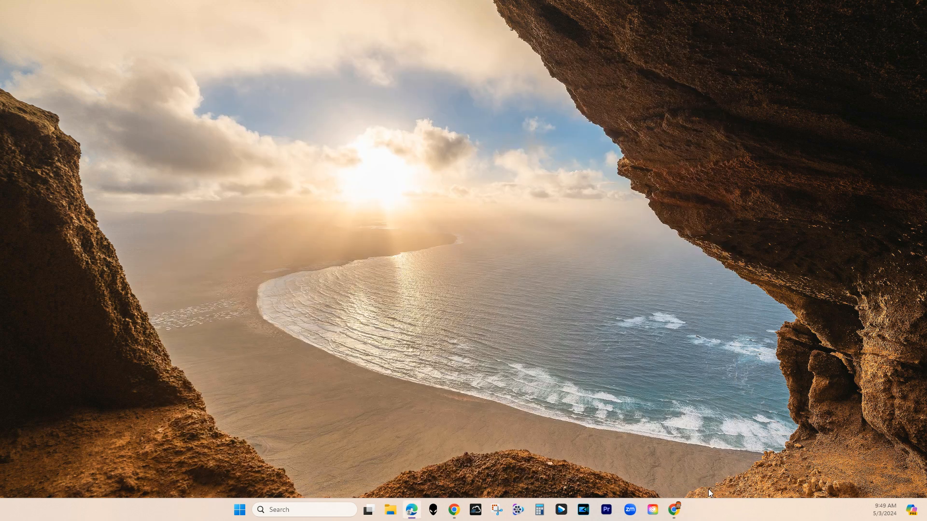
pyautogui.rightClick(729, 505)
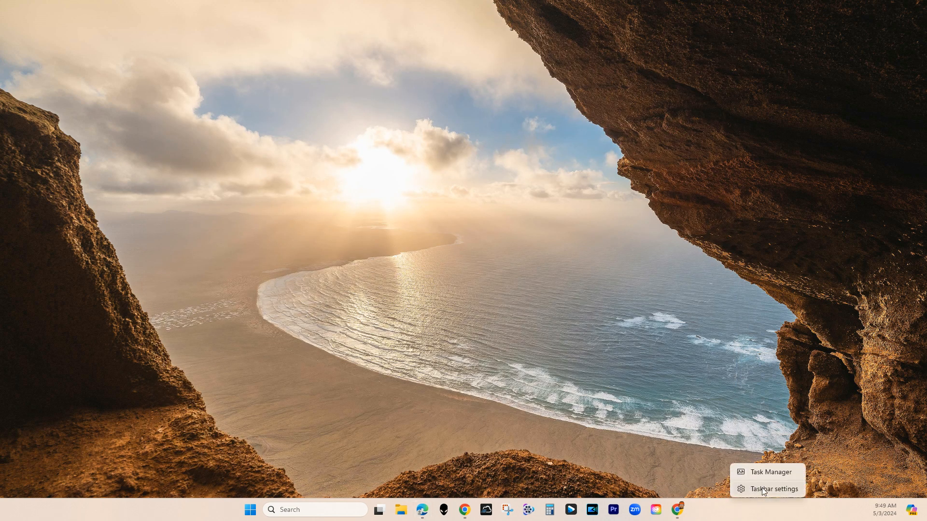
pyautogui.click(762, 489)
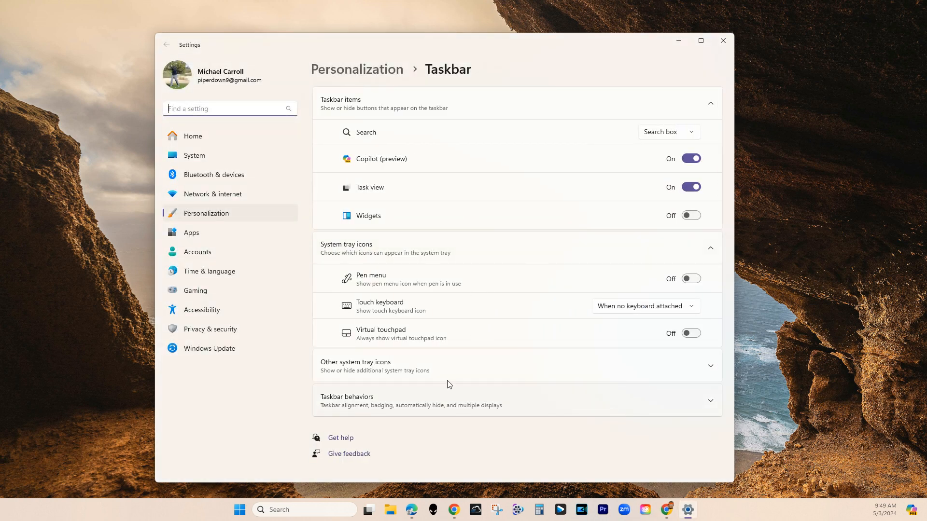
pyautogui.click(722, 41)
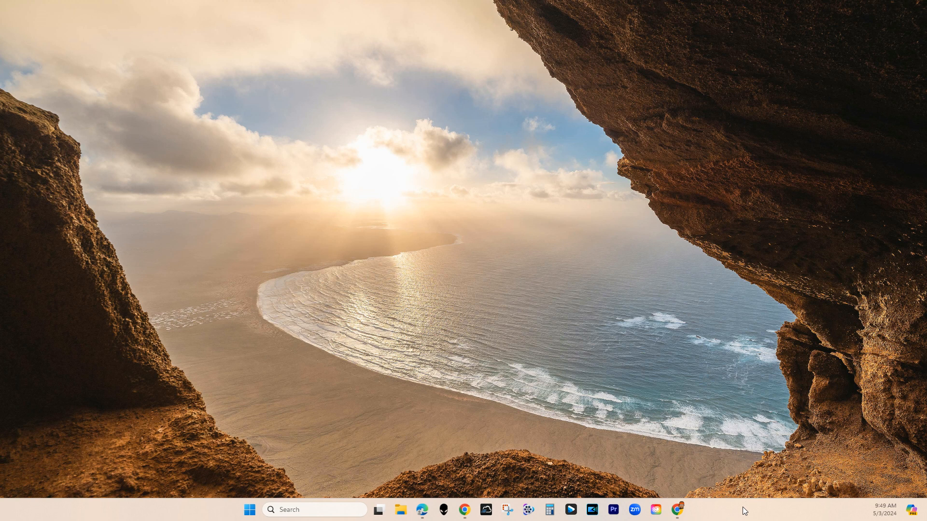
pyautogui.rightClick(741, 509)
pyautogui.click(759, 491)
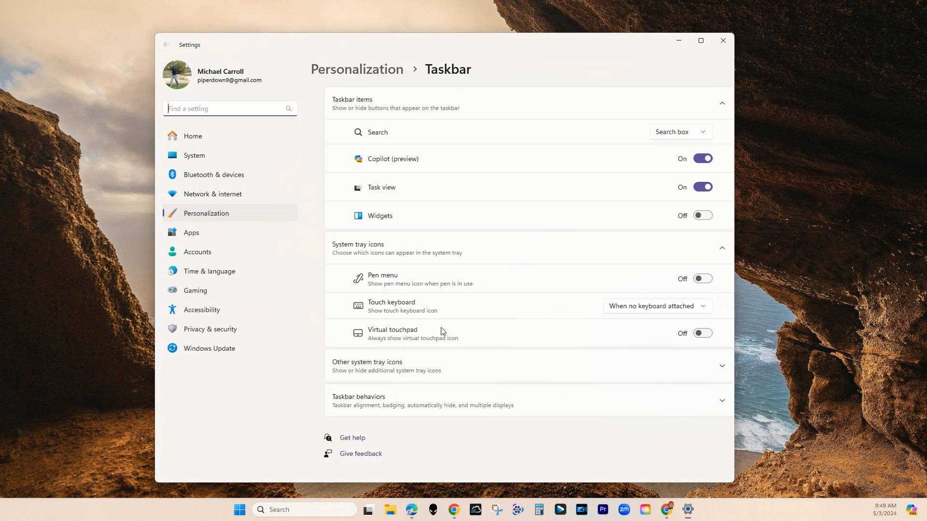
pyautogui.click(458, 398)
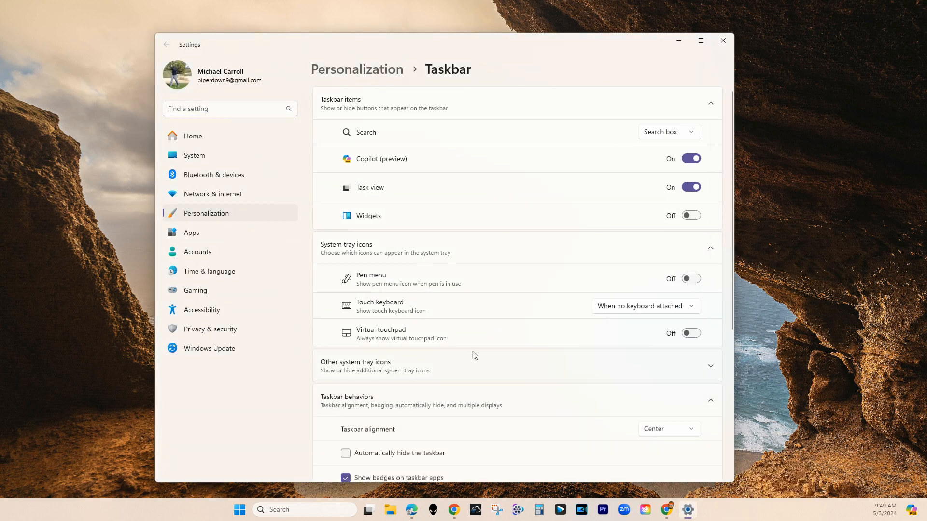
pyautogui.scroll(-5, 463, 360)
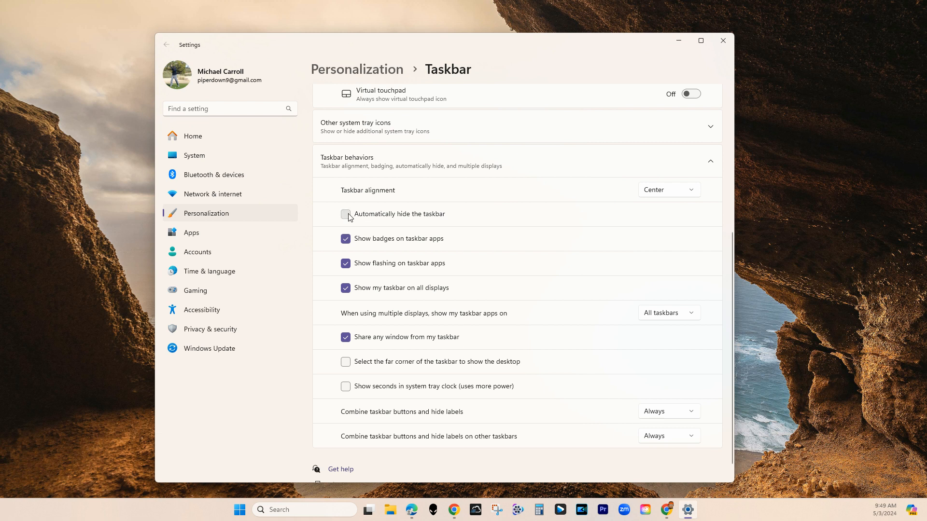
# Turn on automatic hiding of the taskbar and stop showing it on all displays.
pyautogui.click(346, 215)
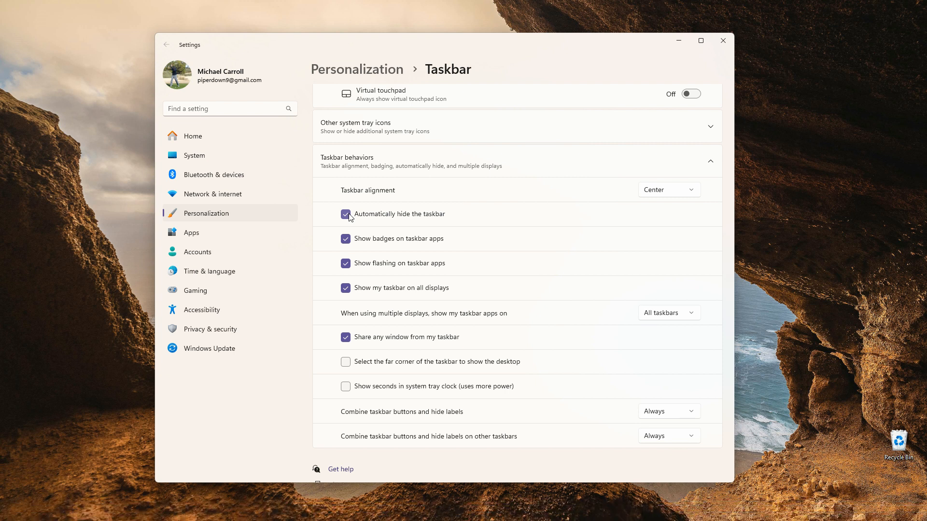
pyautogui.moveTo(437, 519)
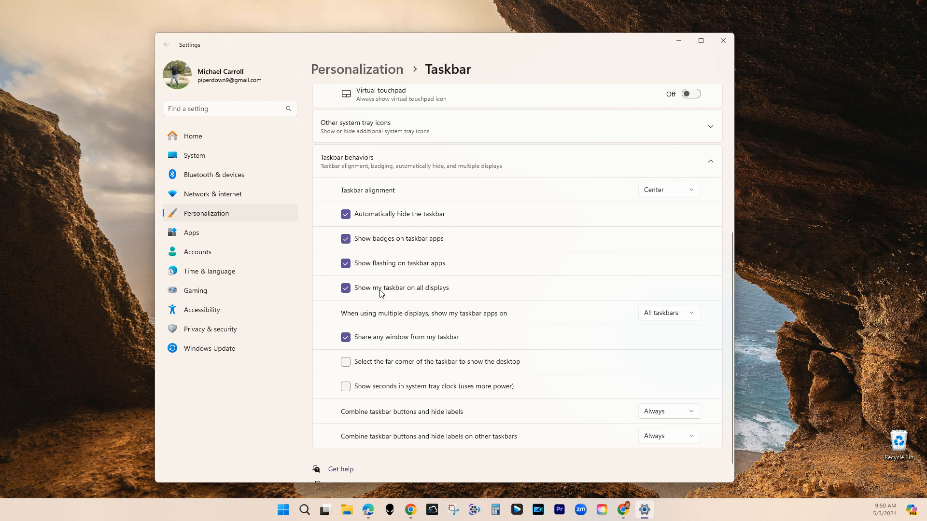
pyautogui.click(346, 289)
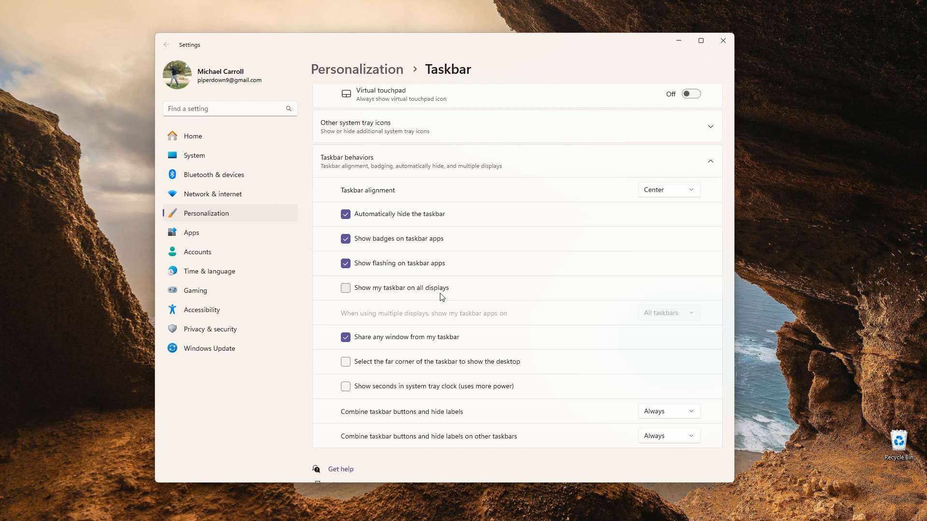
# Reopen the taskbar behaviors, show the taskbar on all displays and turn off automatic hiding.
pyautogui.rightClick(802, 156)
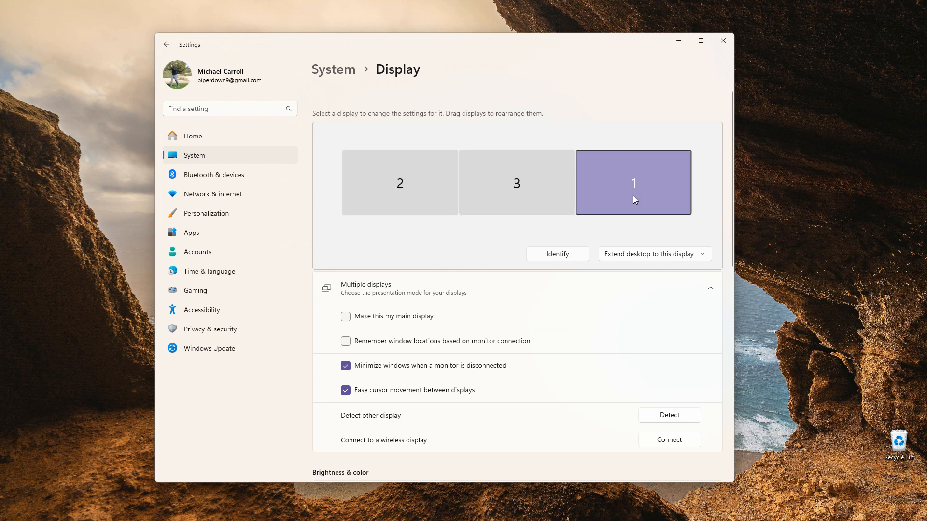
pyautogui.moveTo(285, 42); pyautogui.dragTo(255, 52)
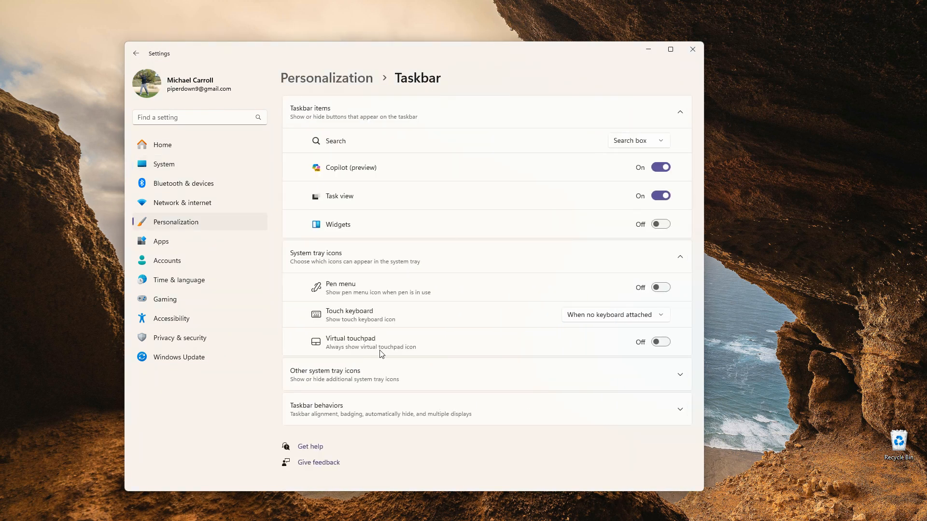
pyautogui.click(389, 405)
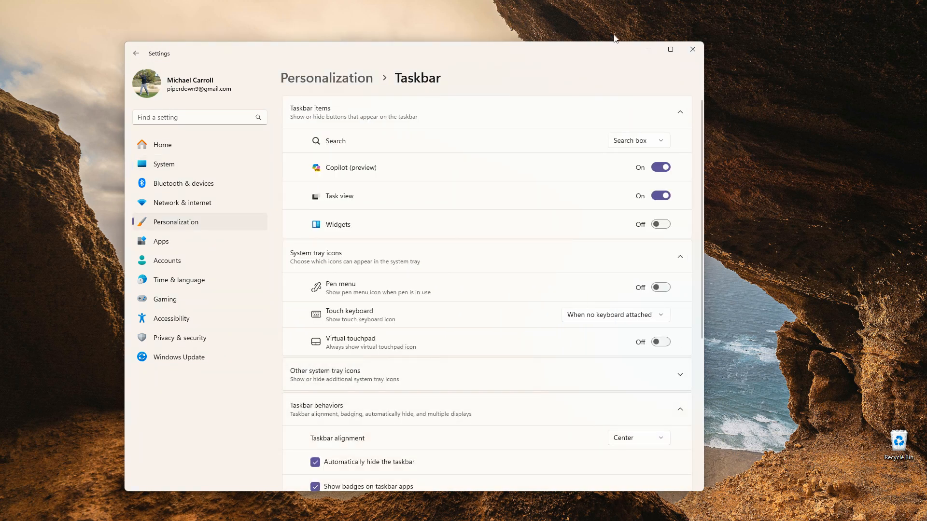
pyautogui.moveTo(703, 211); pyautogui.dragTo(708, 352)
pyautogui.click(315, 318)
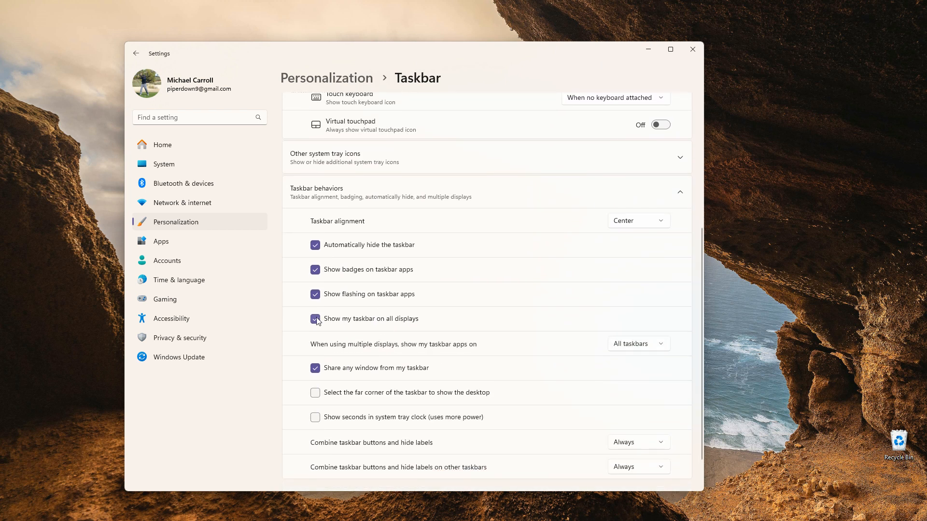
pyautogui.click(321, 247)
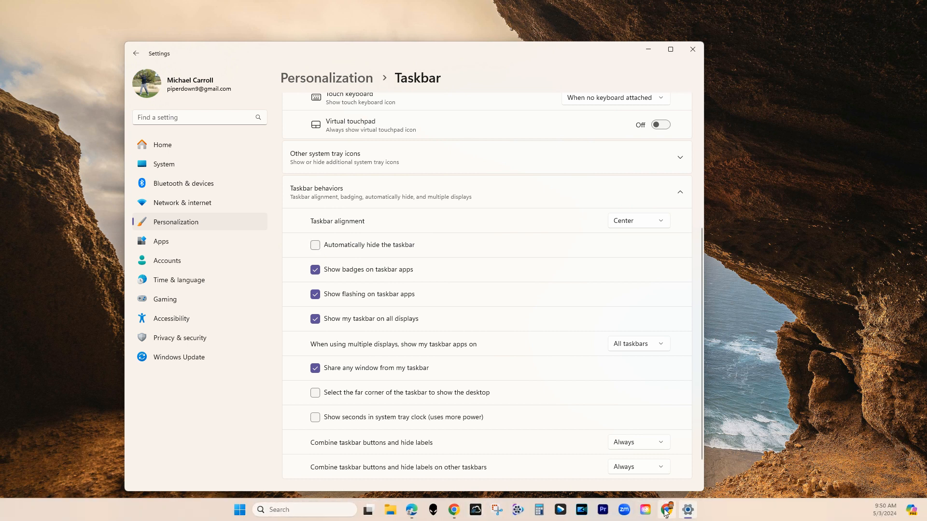